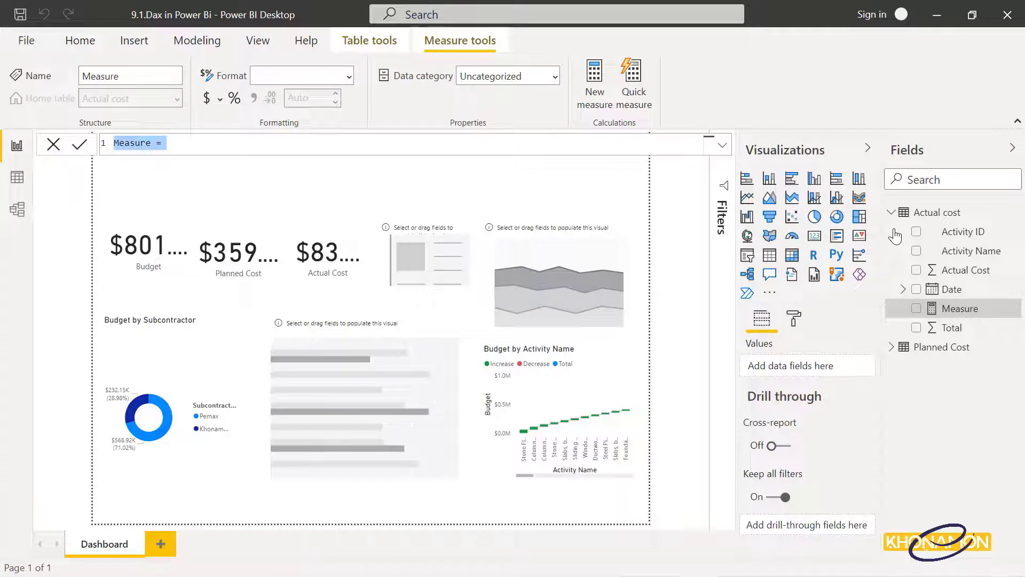
- Replace the new measure's default name in its formula with Over-Run
click(151, 143)
key(BackSpace)
key(BackSpace)
key(BackSpace)
key(BackSpace)
key(BackSpace)
key(BackSpace)
key(BackSpace)
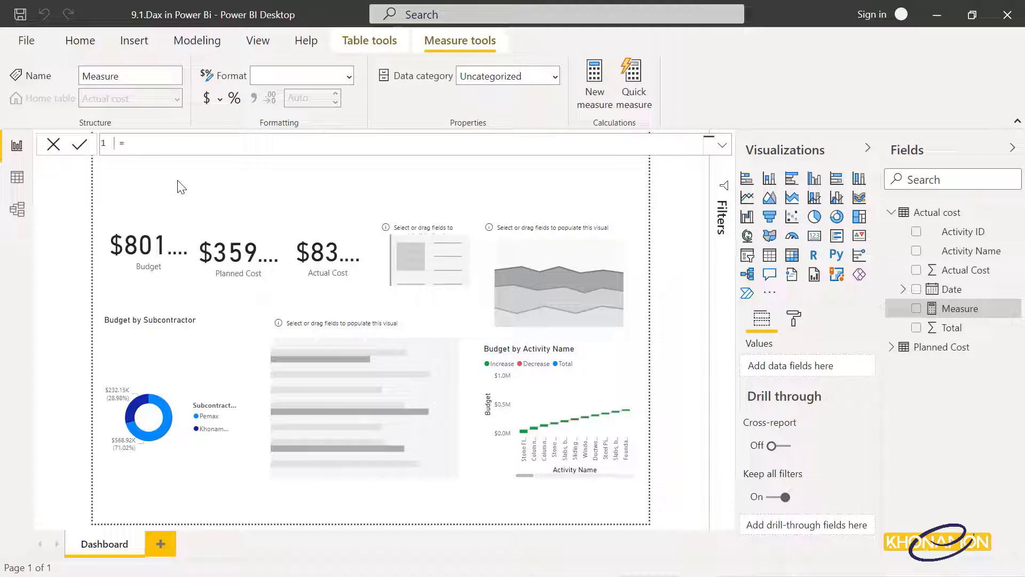
text(Over-Run)
- Begin the Over-Run formula with SUM('Actual cost'[Actual Cost])
click(184, 145)
text(sum)
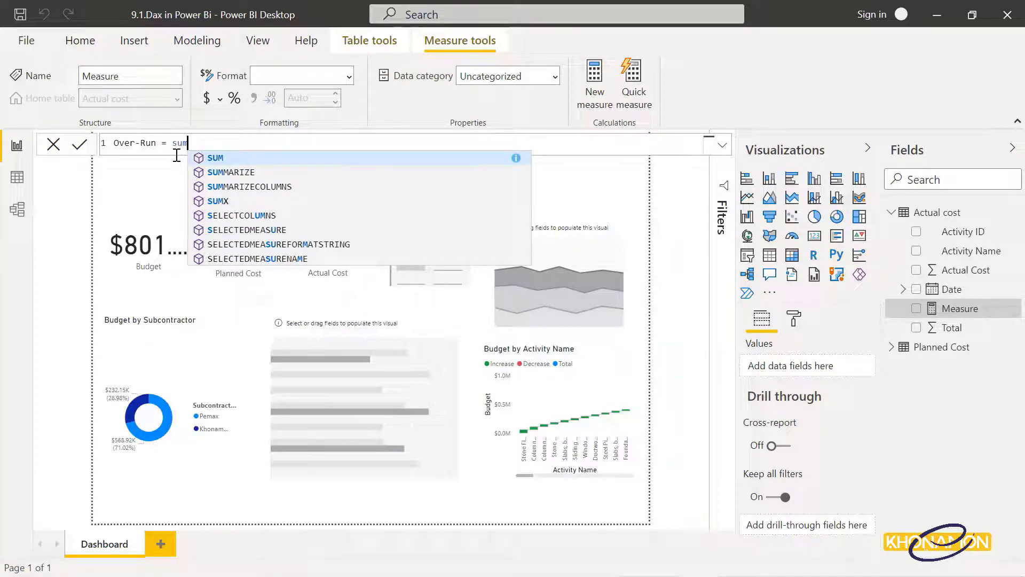
click(211, 158)
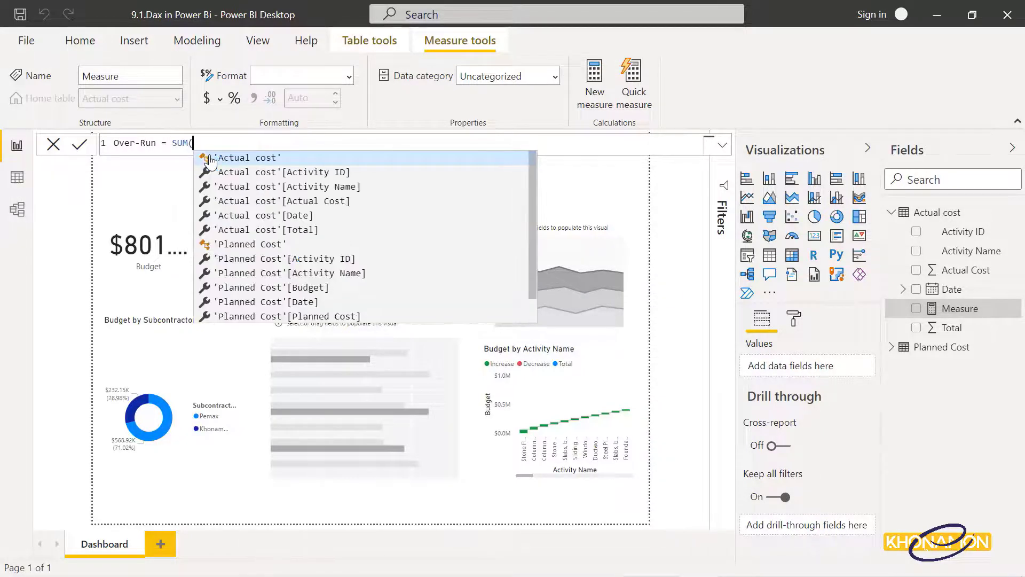
click(236, 202)
text())
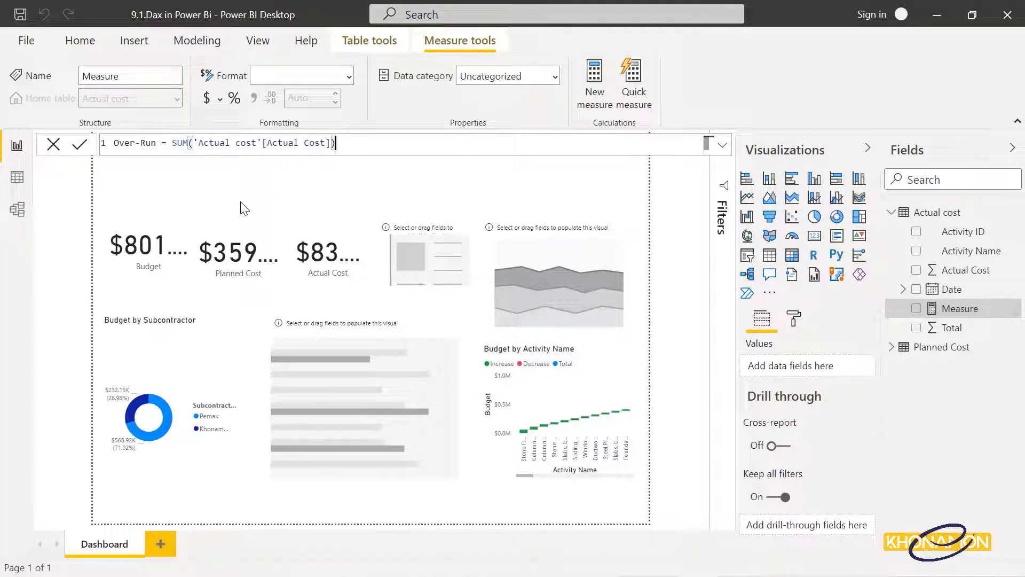
- Subtract SUM('Planned Cost'[Budget]) in the Over-Run formula and commit the measure
text(-sum)
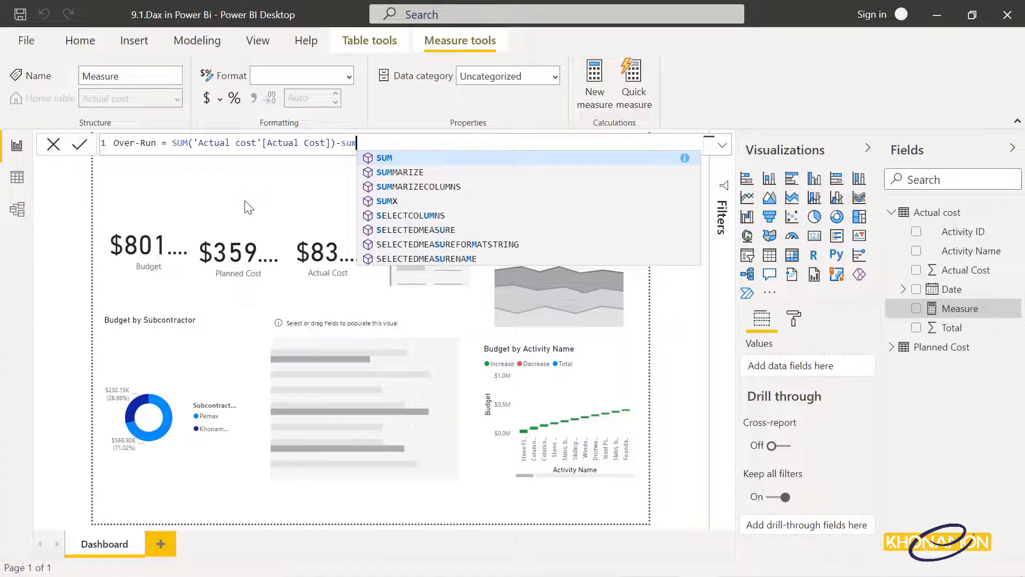
click(376, 159)
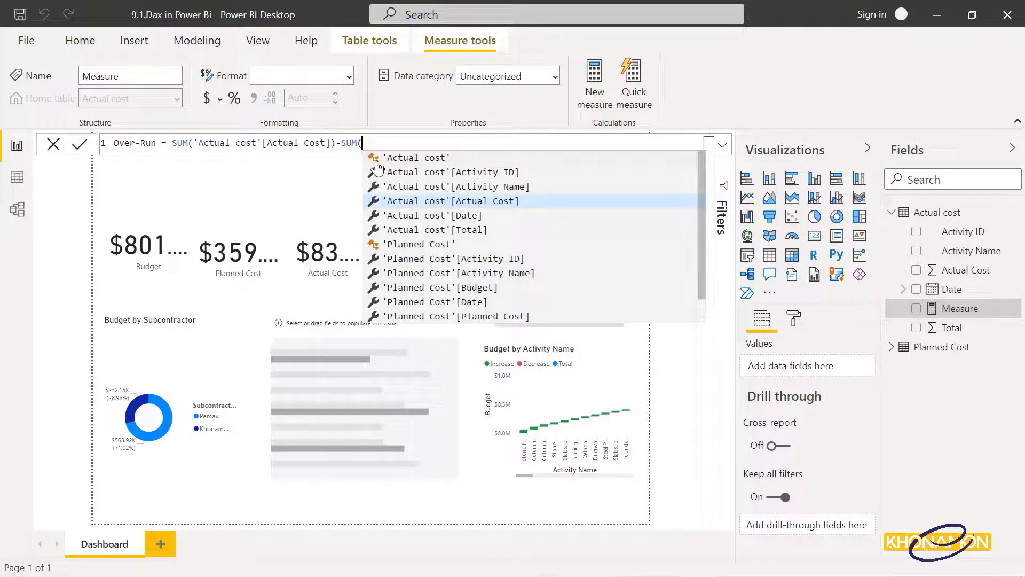
click(438, 290)
text())
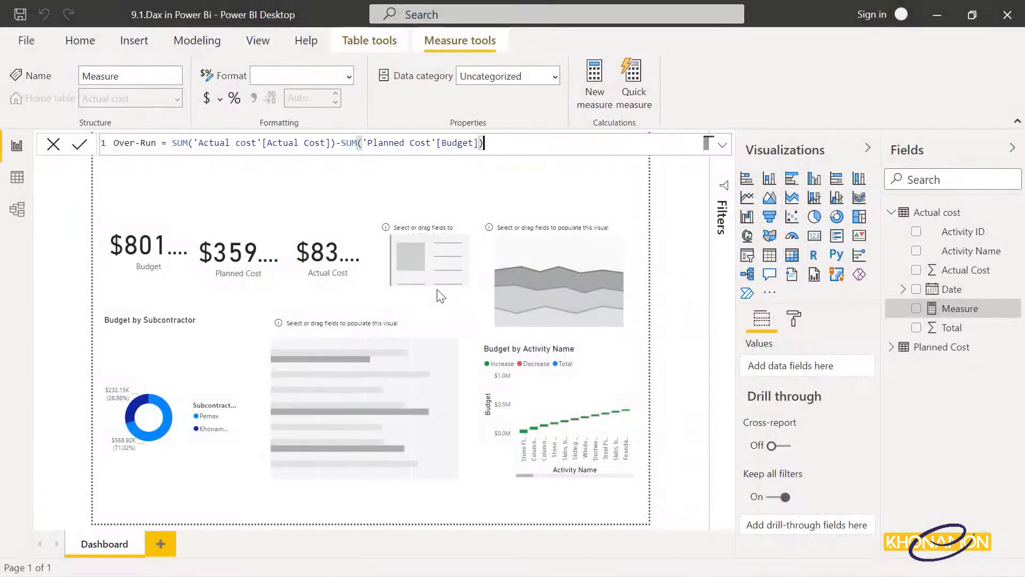
click(78, 146)
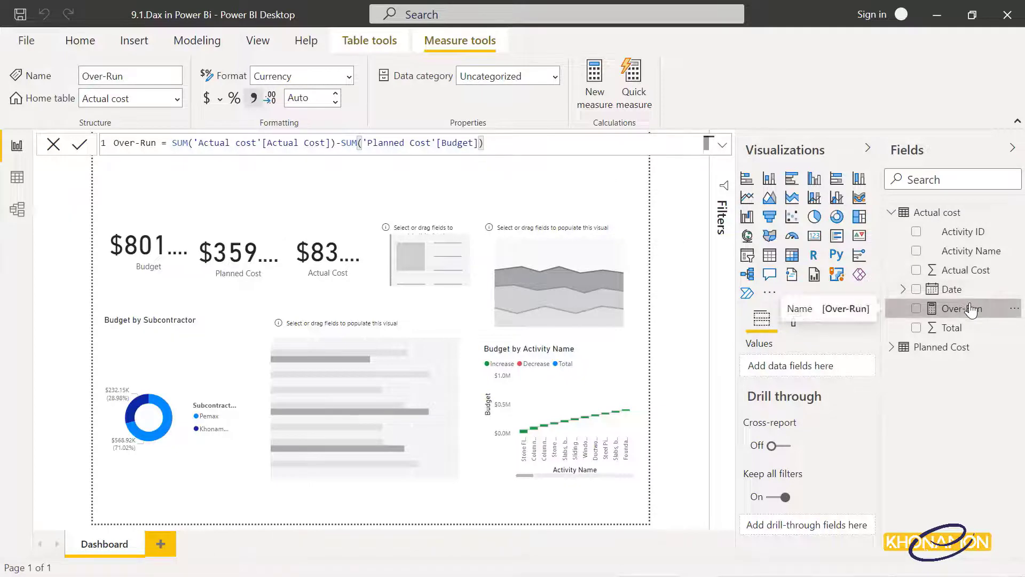
- Show the Over-Run measure in a card near the top of the Dashboard page and resize the card to fit its value
drag(971, 310, 457, 160)
drag(478, 215, 543, 219)
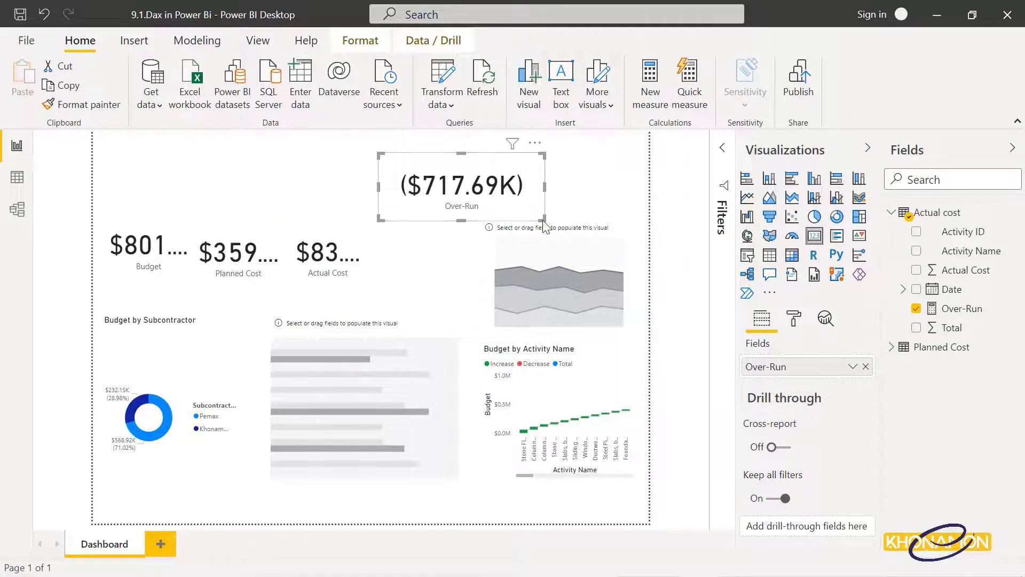
click(463, 251)
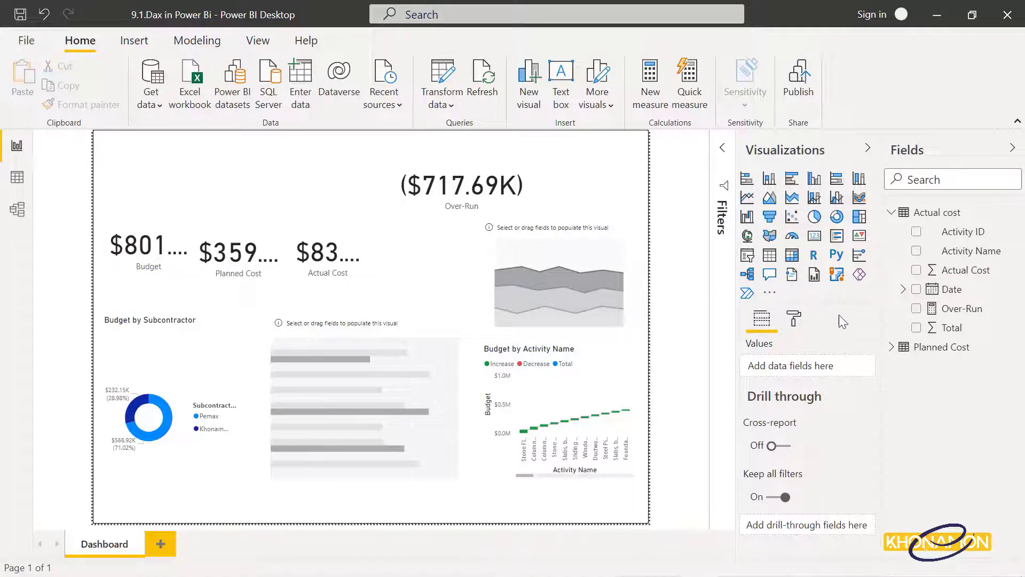
- Try reversing the Over-Run formula to SUM('Planned Cost'[Budget])-SUM('Actual cost'[Actual Cost]) and commit it
click(955, 315)
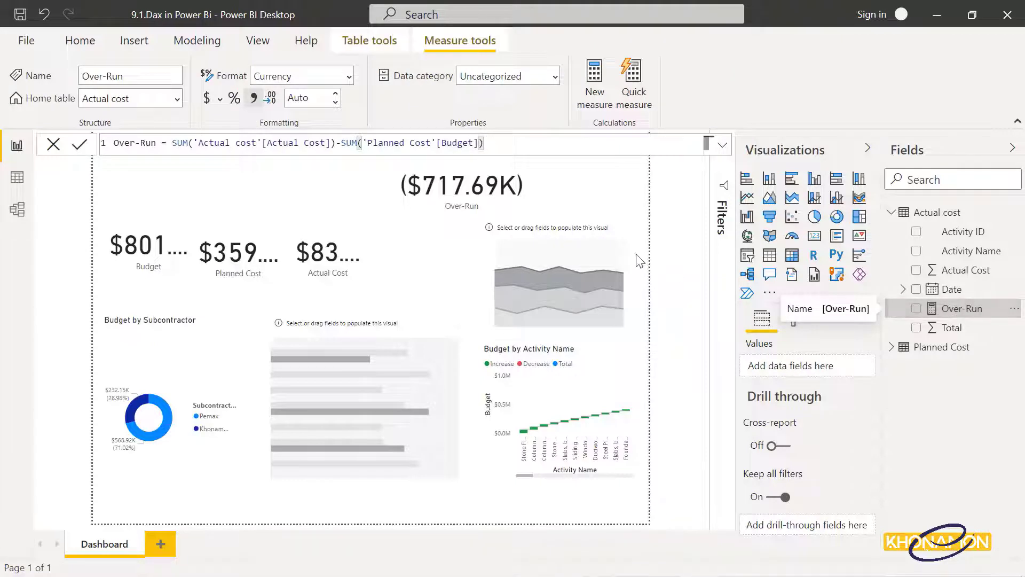
drag(483, 143, 342, 147)
key(ctrl+c)
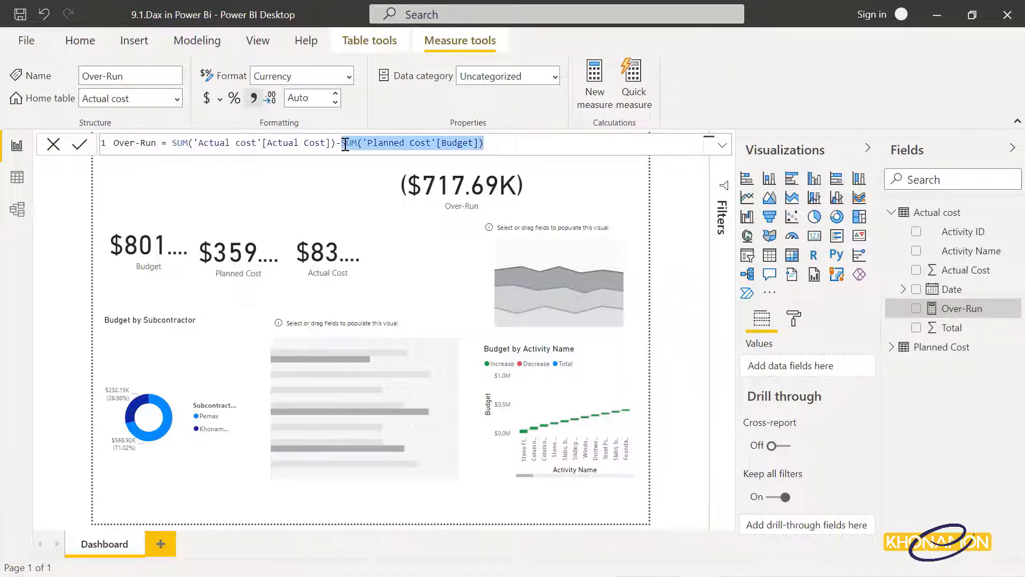
key(BackSpace)
key(BackSpace)
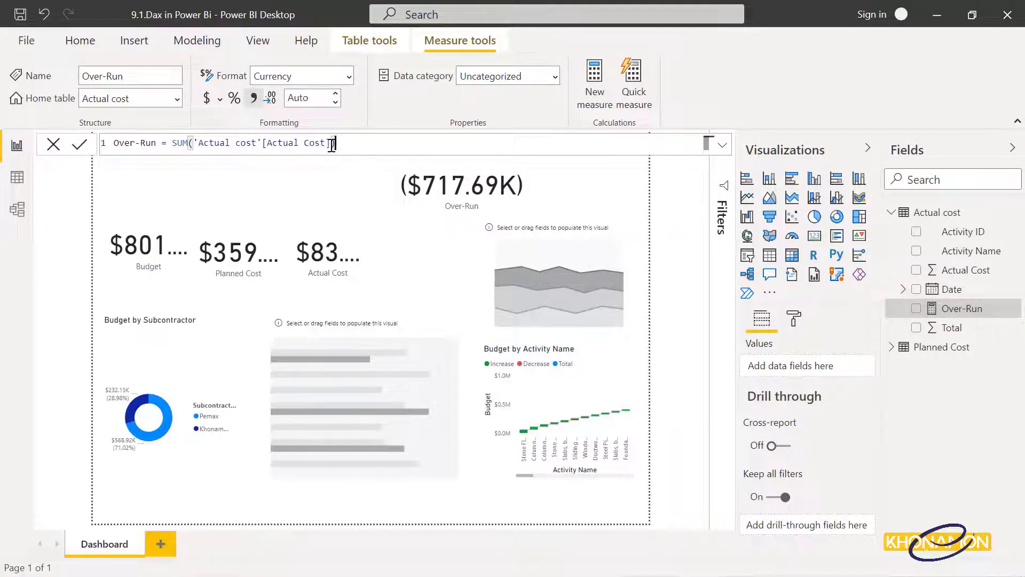
click(171, 143)
key(ctrl+v)
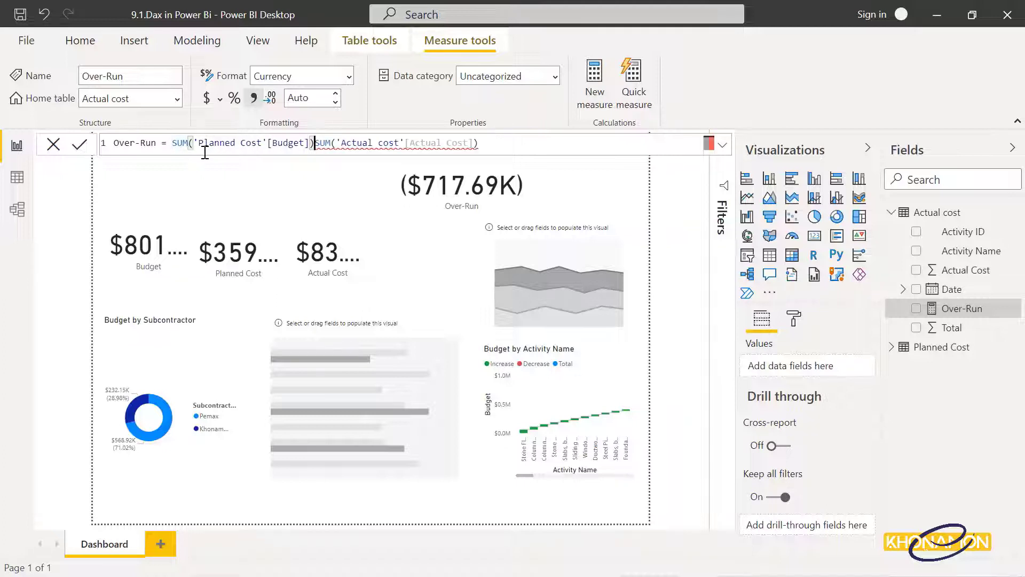
text(-)
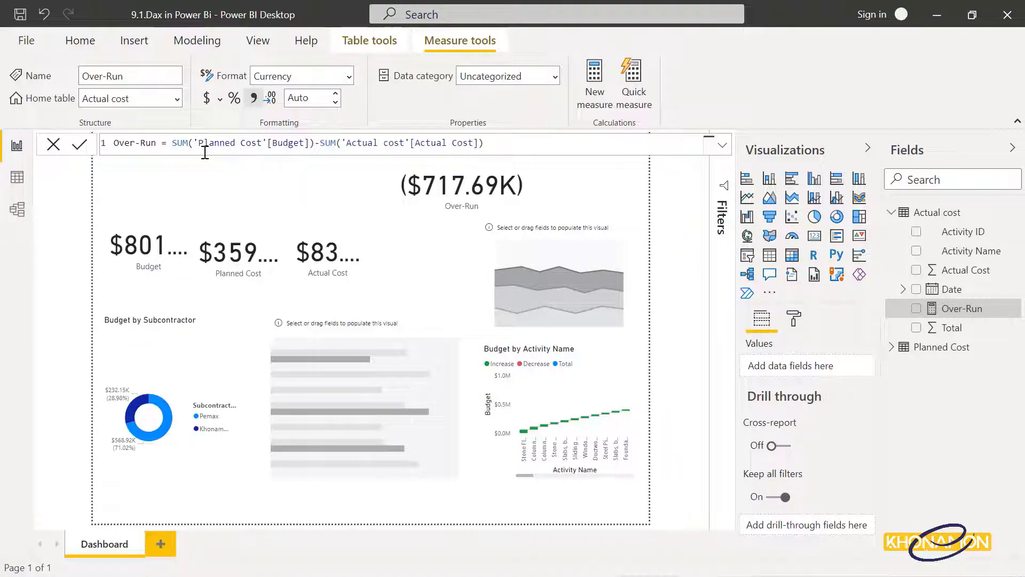
click(80, 145)
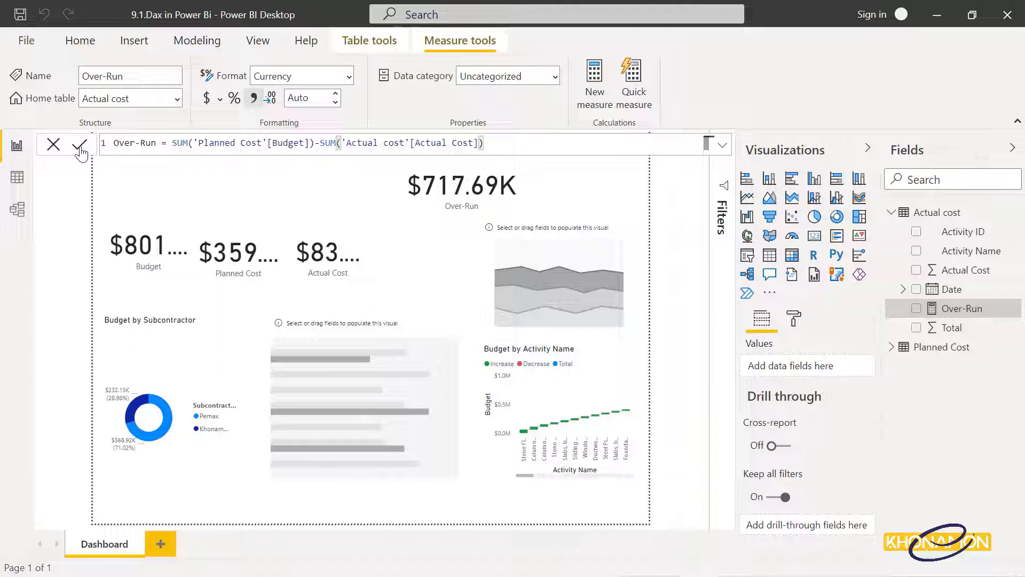
- Restore the Over-Run formula to SUM('Actual cost'[Actual Cost])-SUM('Planned Cost'[Budget]) and commit it
drag(486, 143, 320, 143)
key(ctrl+c)
key(BackSpace)
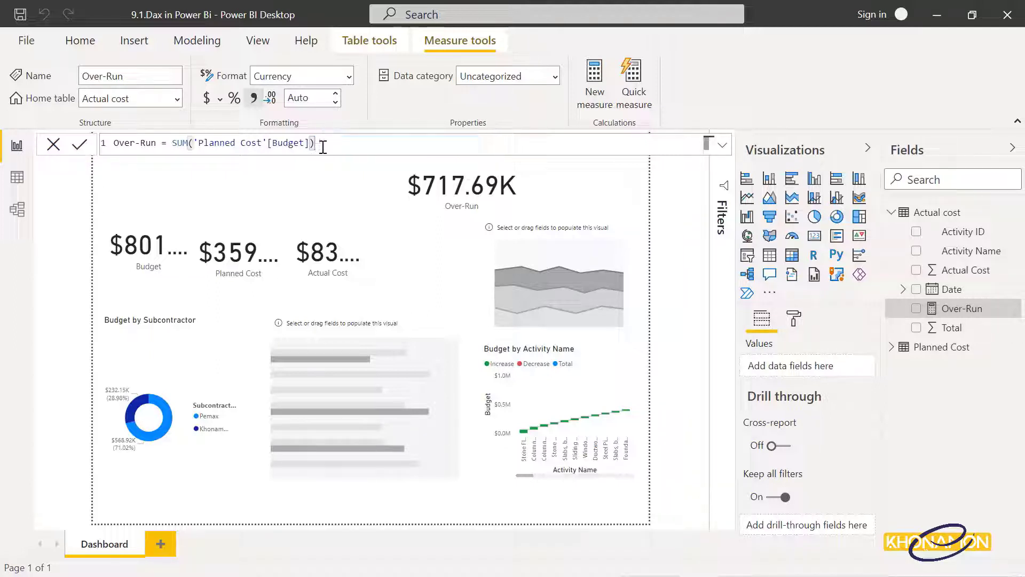
click(166, 143)
key(ctrl+v)
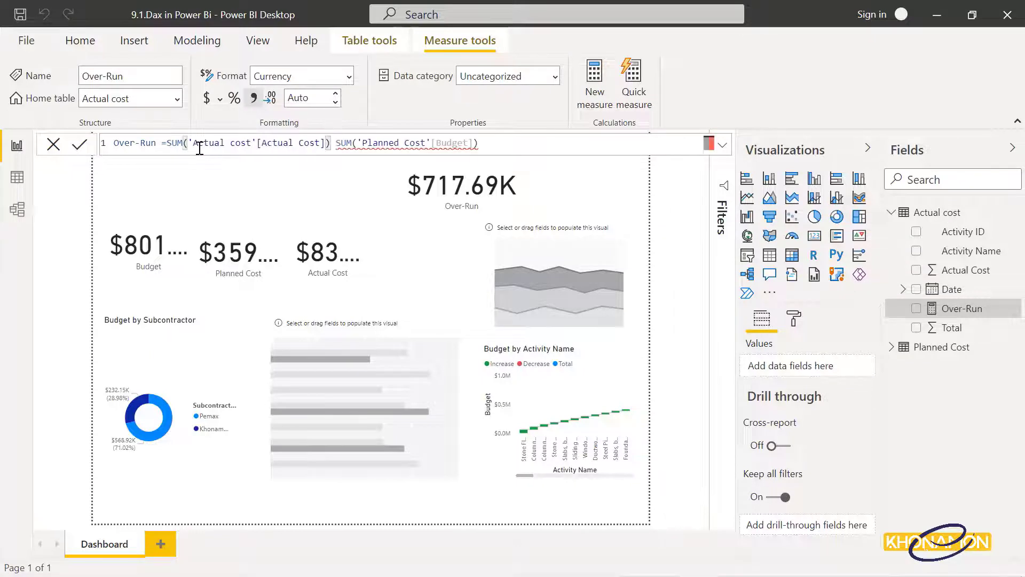
text(-)
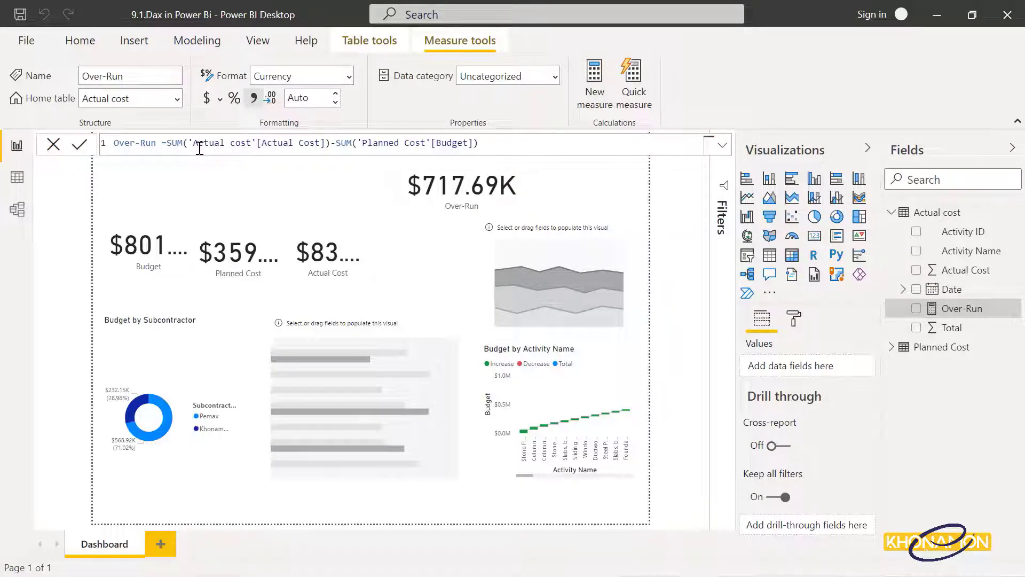
click(80, 147)
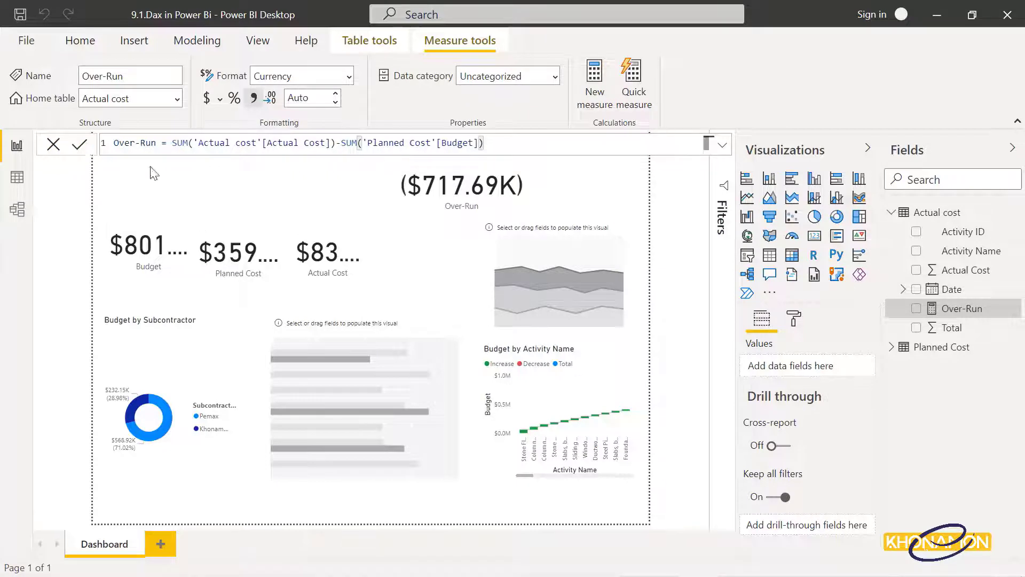
click(438, 233)
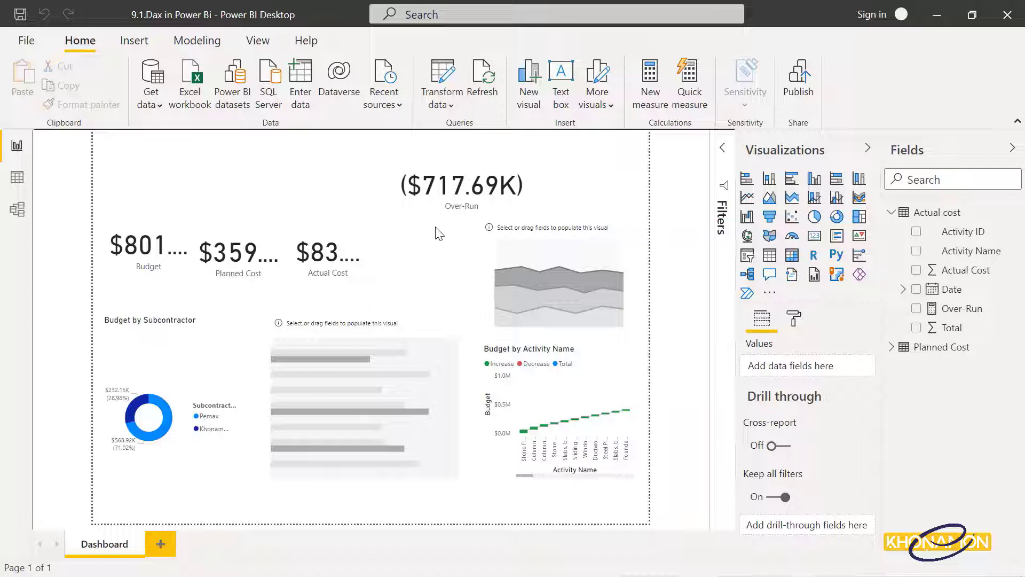
- Wrap the Over-Run difference in an IF function that tests whether it is >0
click(948, 312)
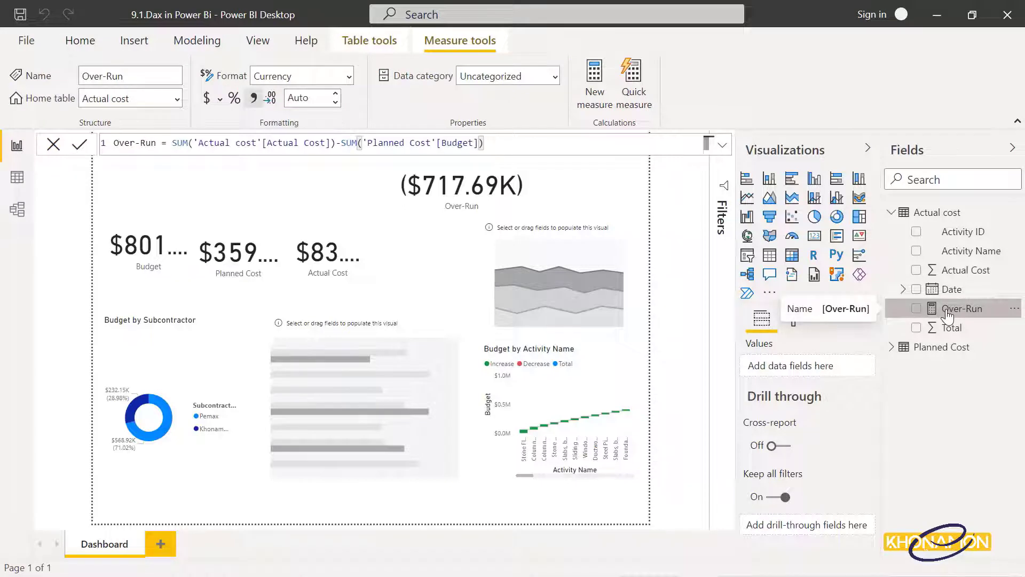
click(169, 144)
text(if)
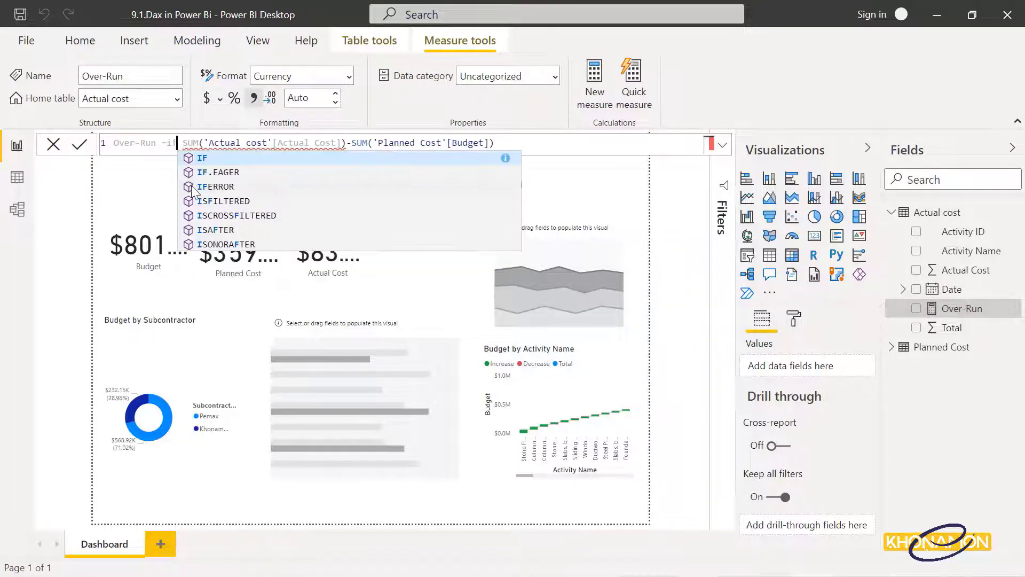
key(Tab)
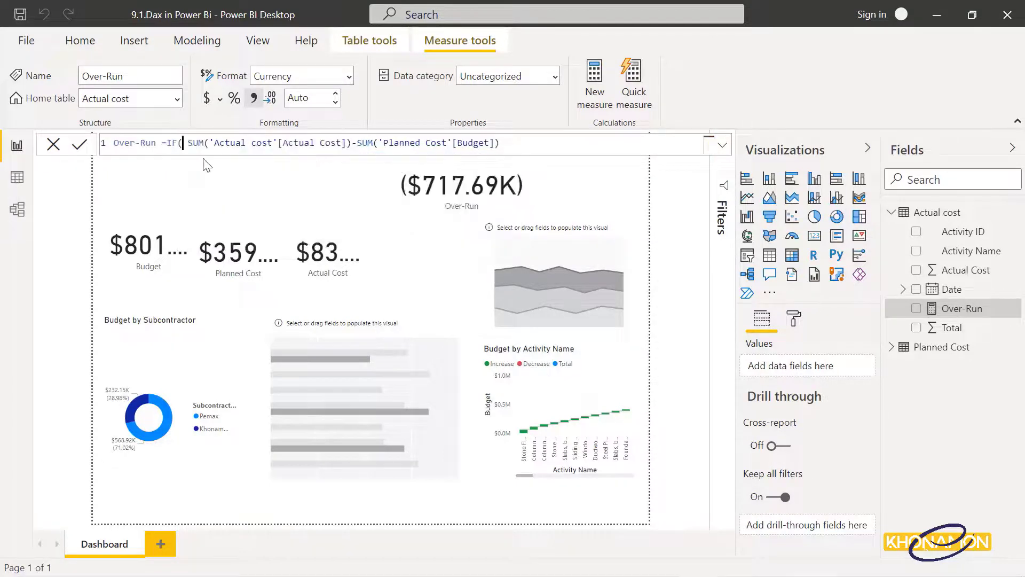
key(Delete)
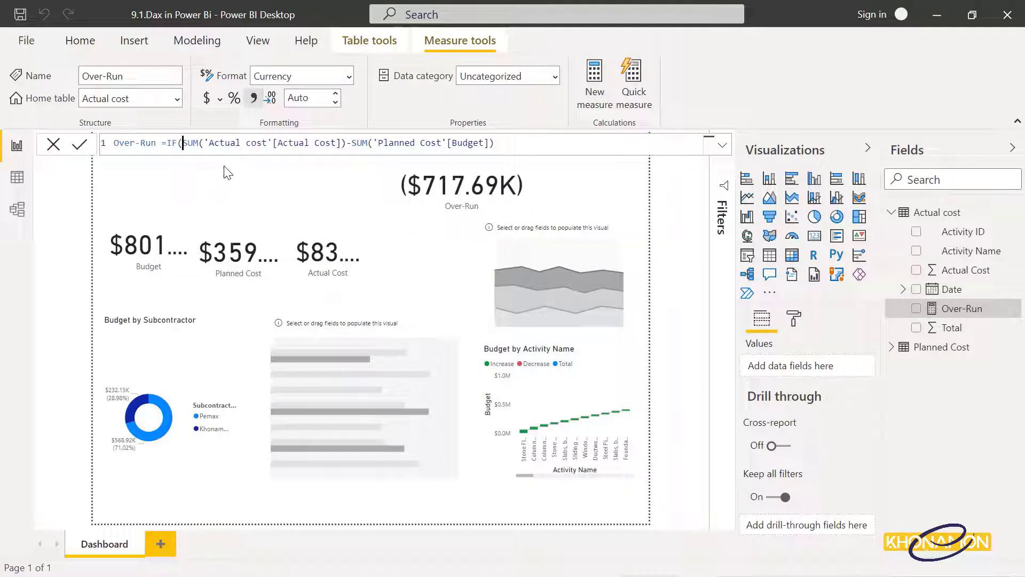
click(514, 142)
text(>0,)
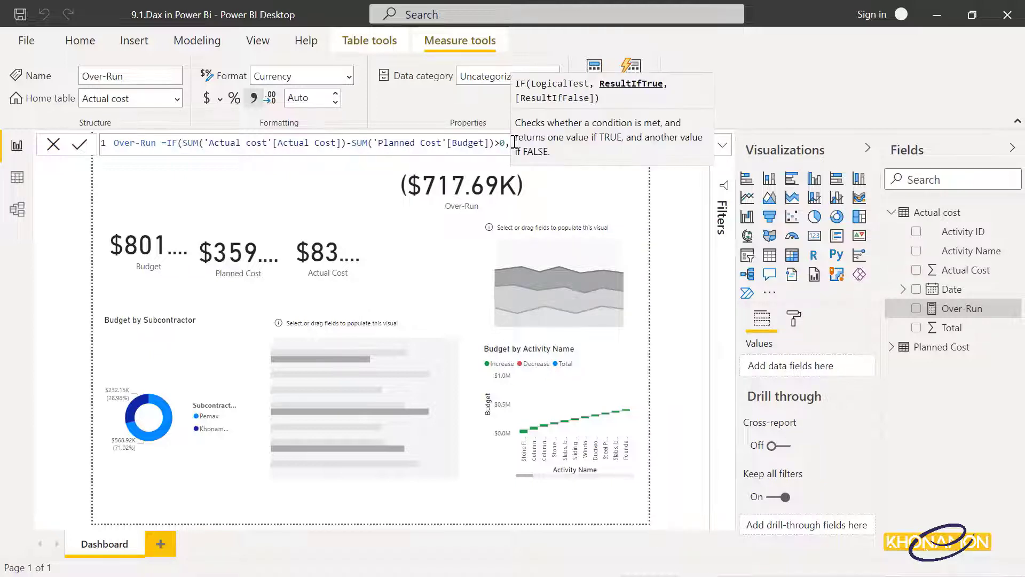
- Reuse SUM('Actual cost'[Actual Cost])-SUM('Planned Cost'[Budget]) as the IF function's true result, without an extra opening parenthesis
drag(496, 142, 178, 150)
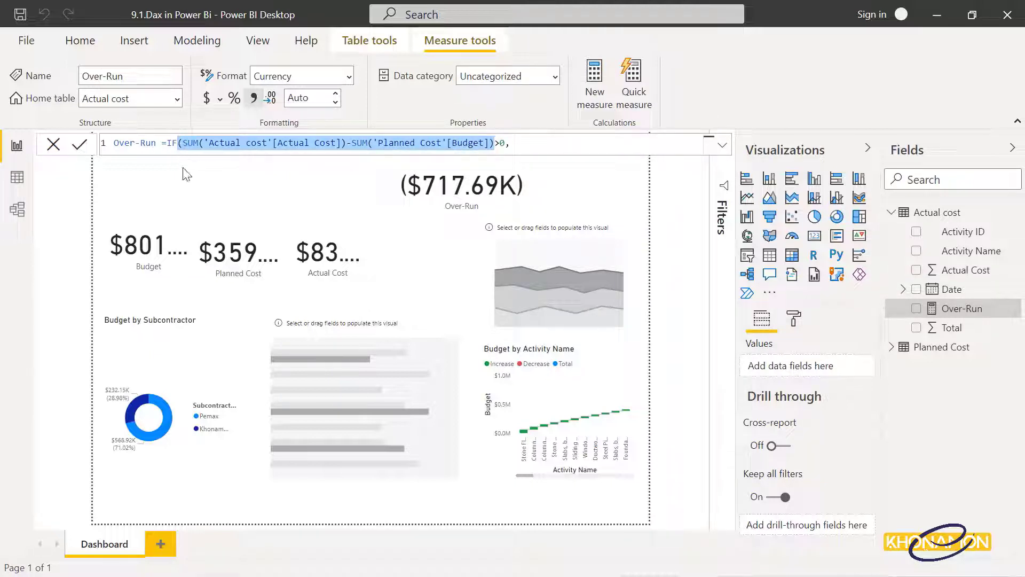
key(ctrl+c)
click(511, 144)
key(ctrl+v)
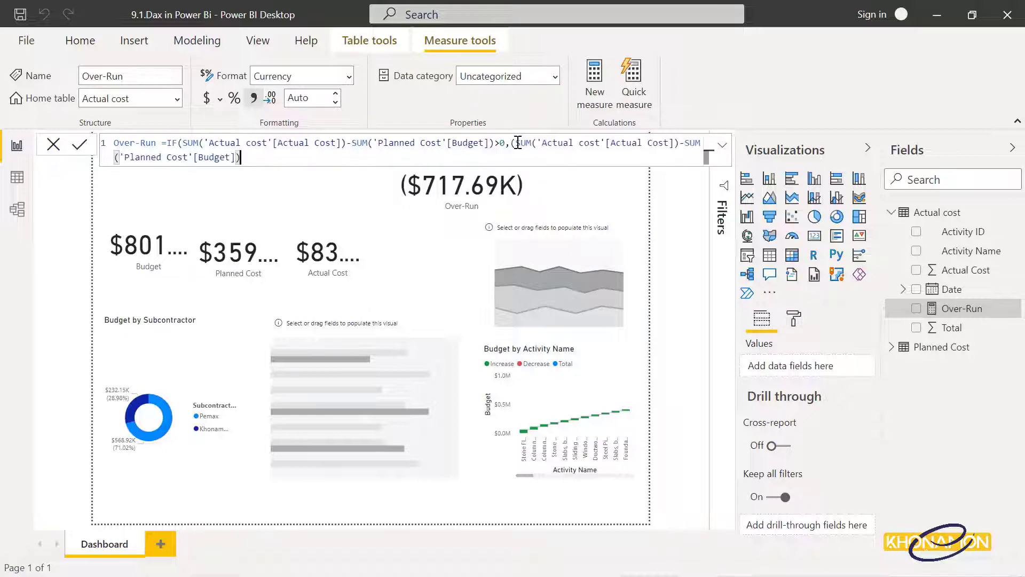
click(517, 143)
key(BackSpace)
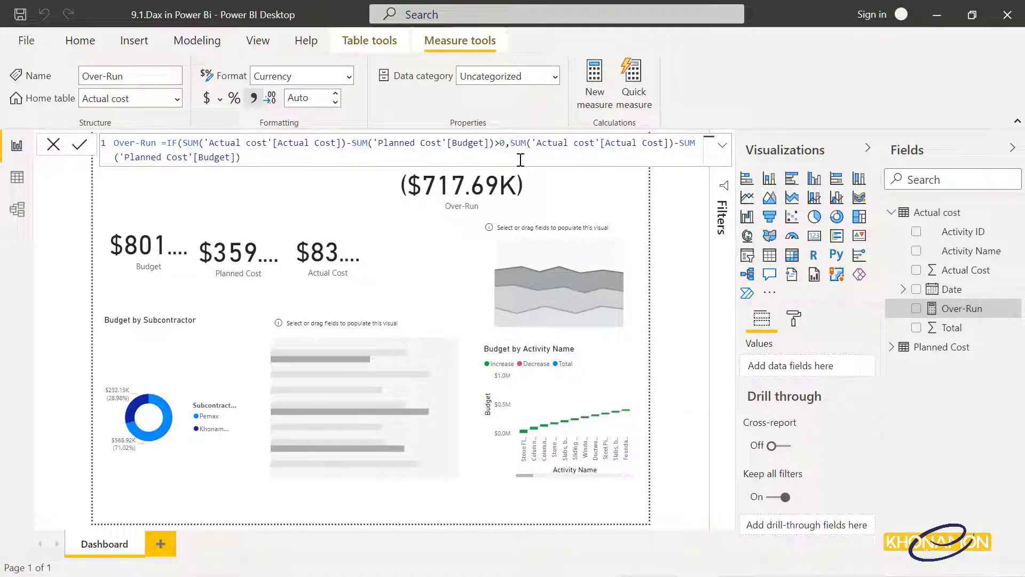
- Set the IF function's false result to "No Over-Run", close the formula and commit the measure
click(267, 159)
text(,)
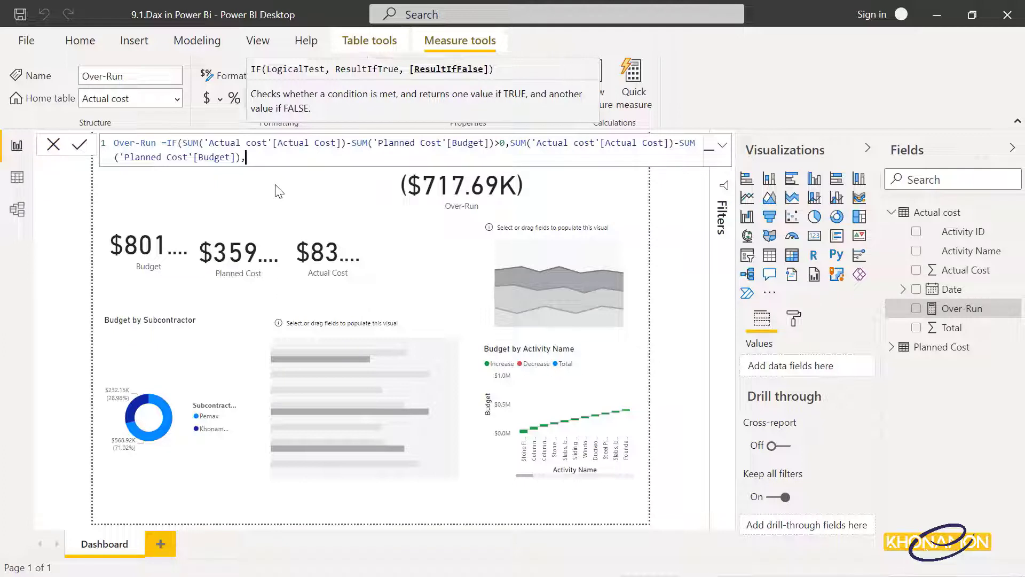
text(")
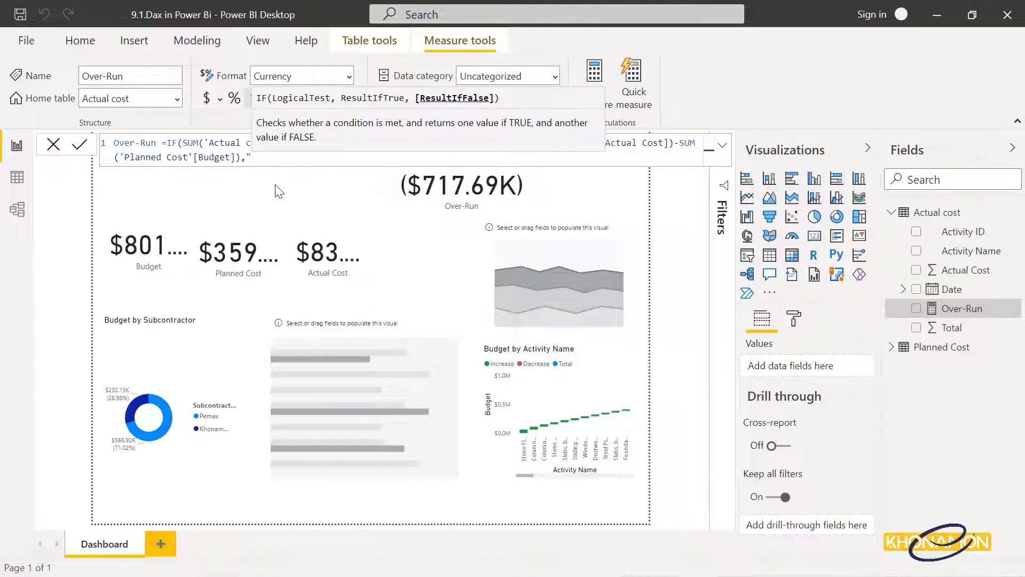
text(No Over-Run")
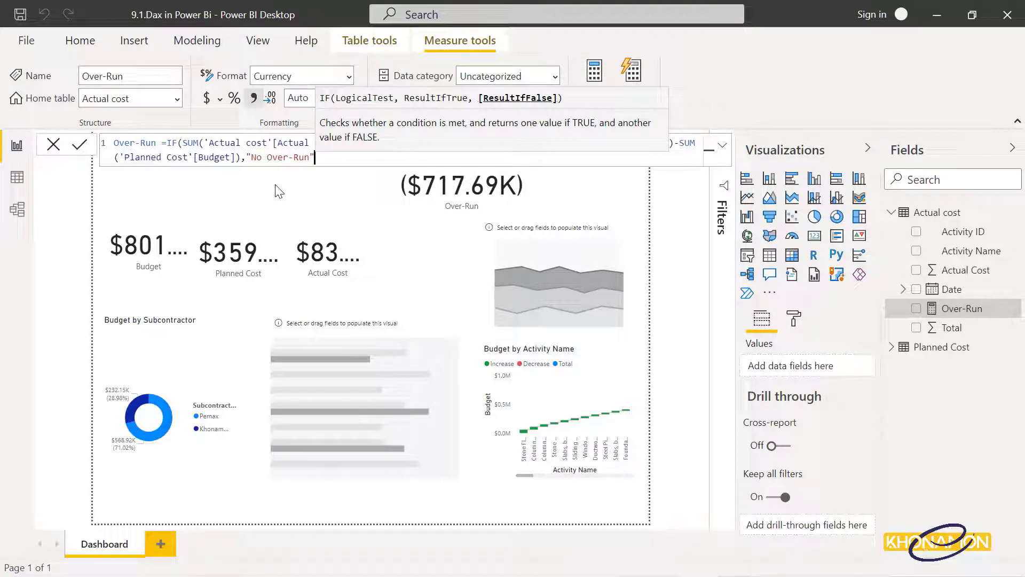
text())
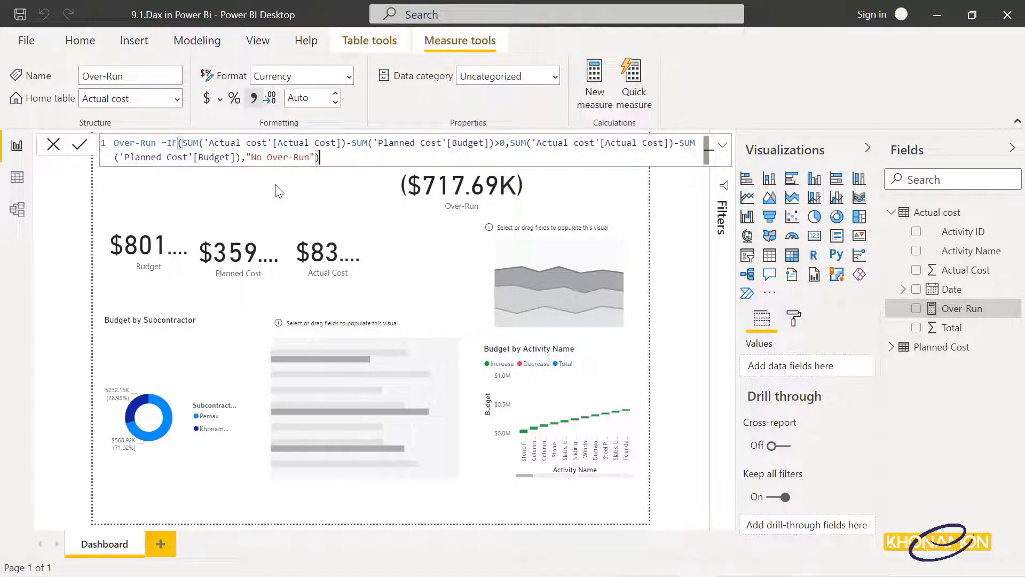
click(79, 144)
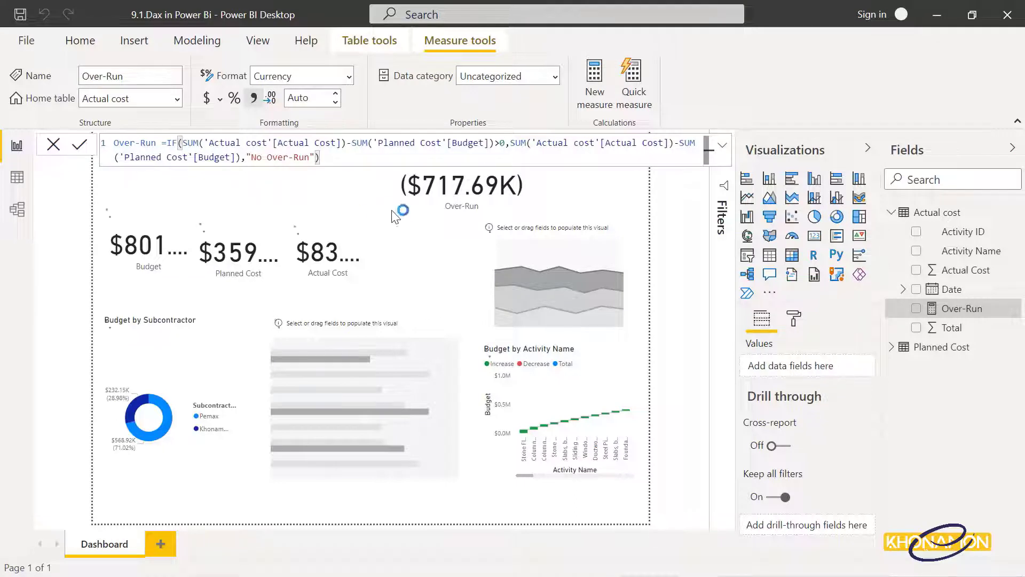